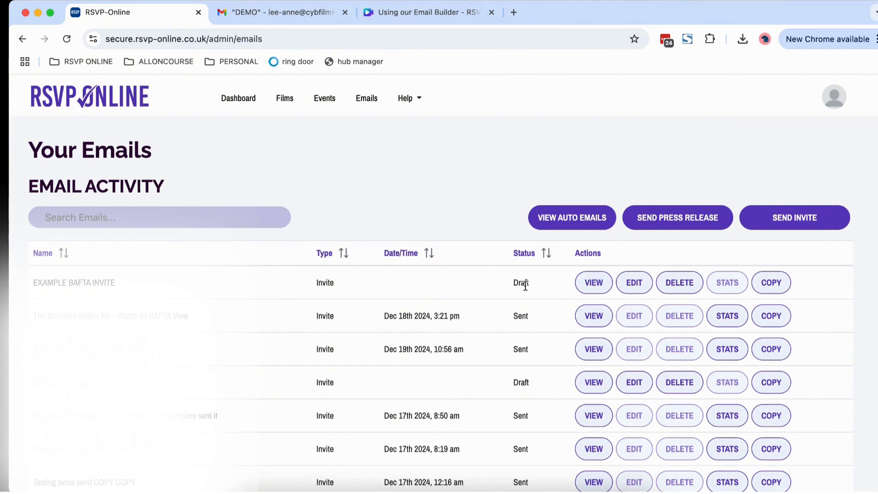
# Preview the EXAMPLE BAFTA INVITE email, then close the preview
pyautogui.click(590, 281)
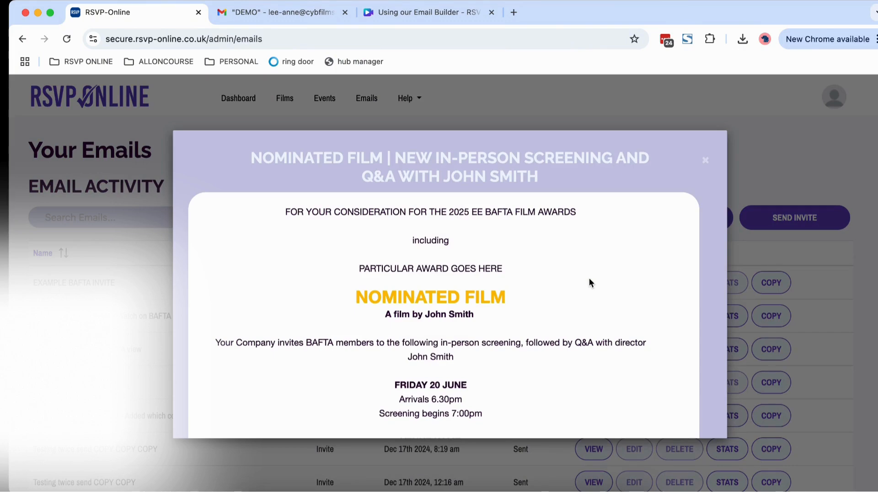
pyautogui.scroll(-6, 556, 245)
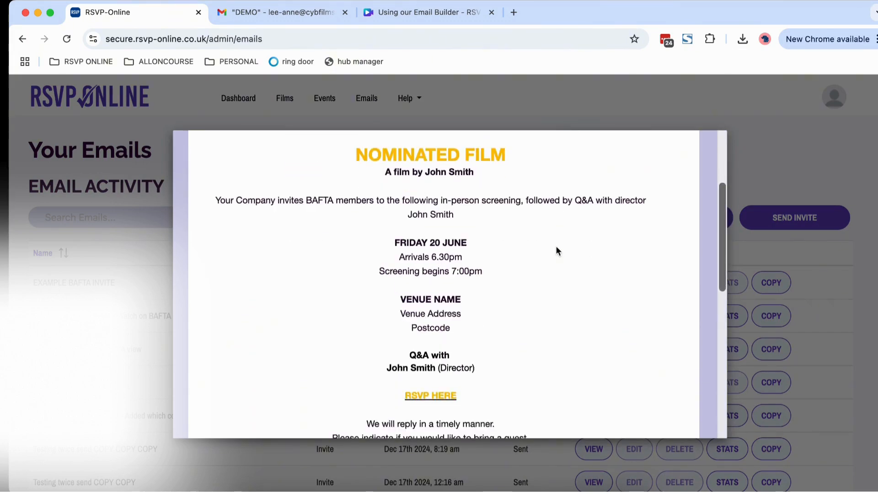
pyautogui.scroll(6, 555, 245)
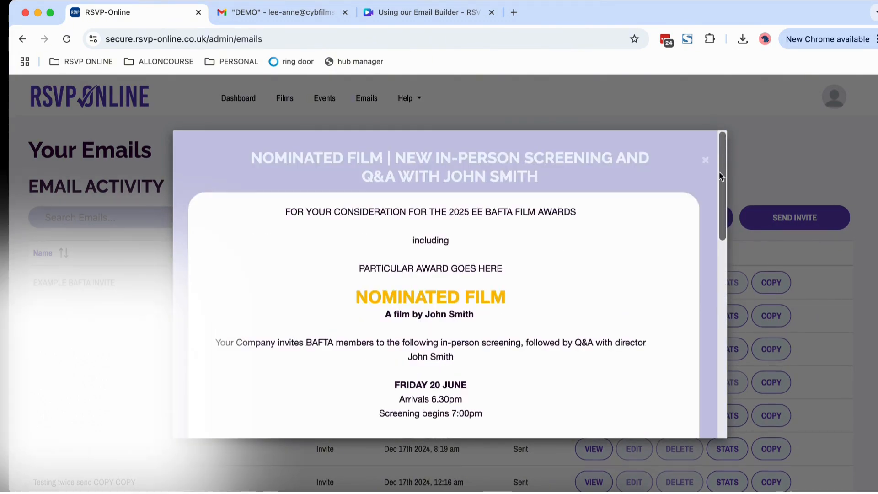
pyautogui.click(704, 163)
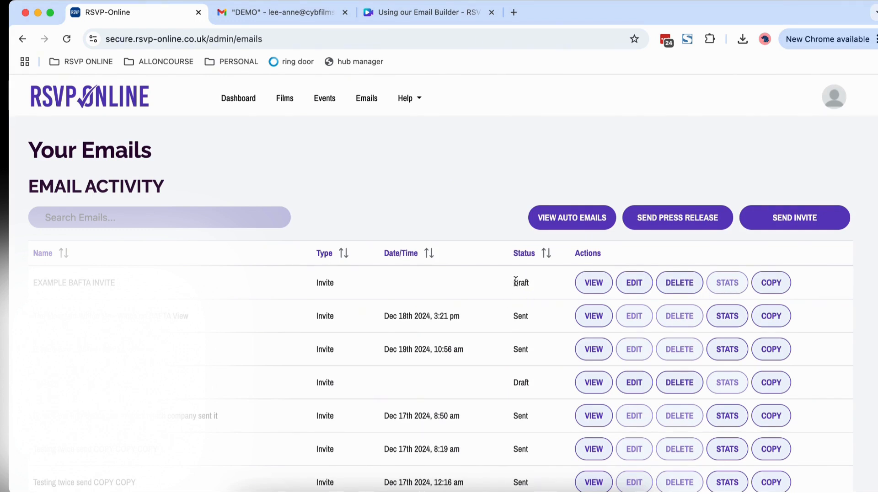
# Review a sent email's statistics, pointing out the Views and Unsubscriptions figures
pyautogui.click(731, 314)
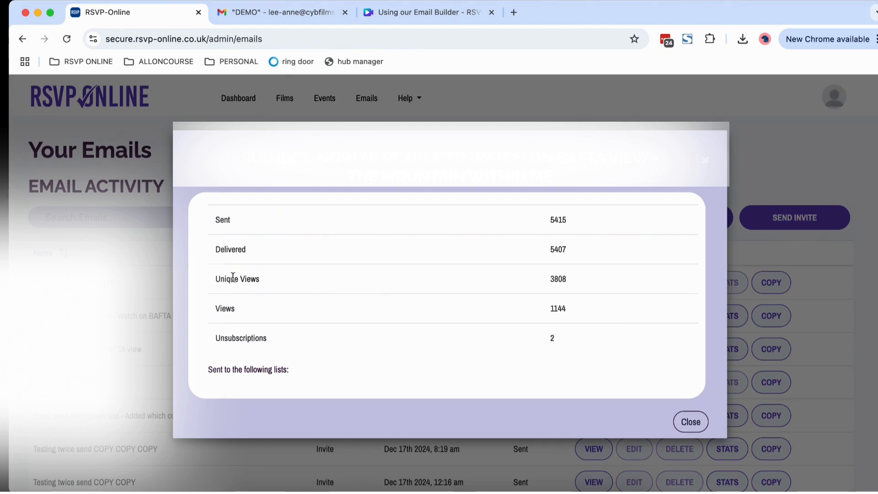
pyautogui.moveTo(225, 309); pyautogui.dragTo(239, 313)
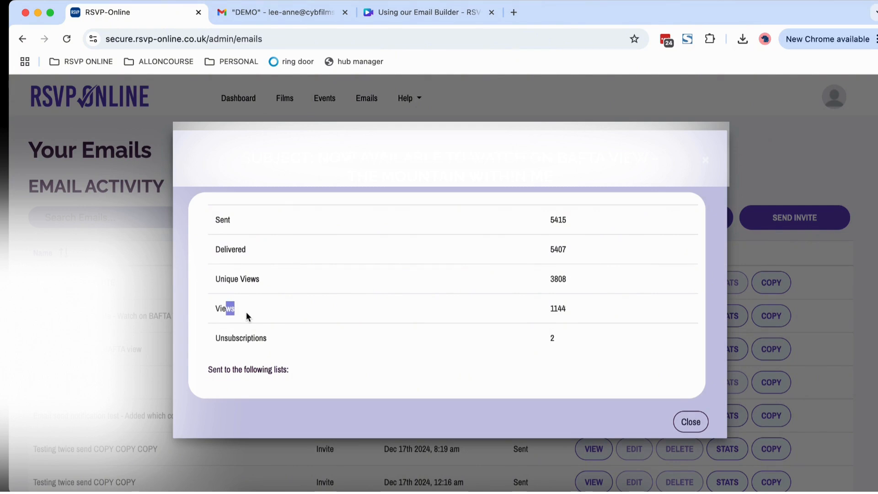
pyautogui.click(226, 341)
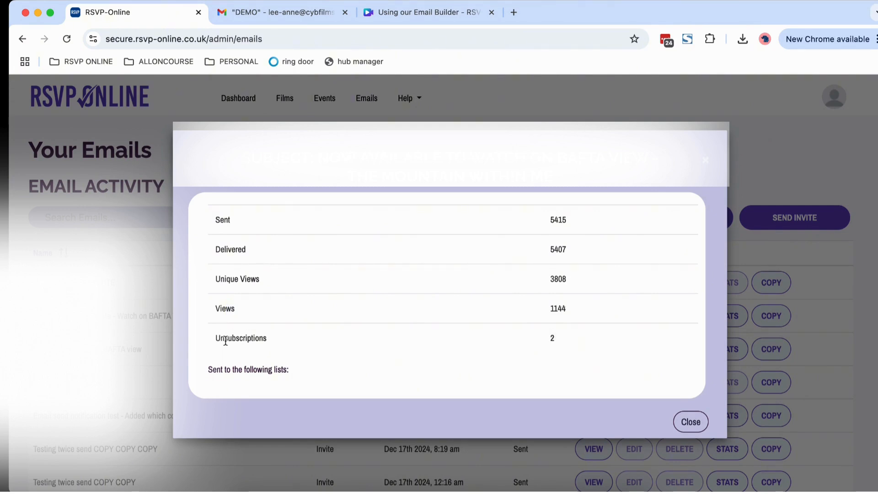
pyautogui.click(226, 341)
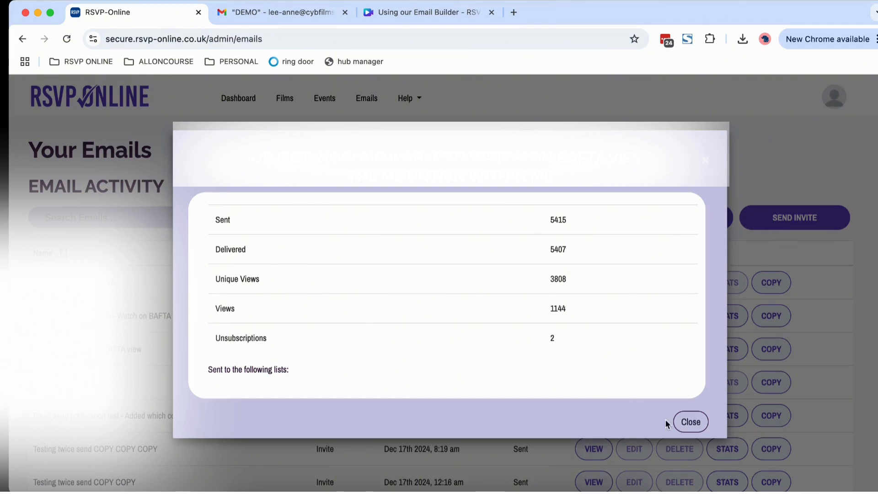
# Close the statistics and open the EXAMPLE BAFTA INVITE draft for editing
pyautogui.click(691, 422)
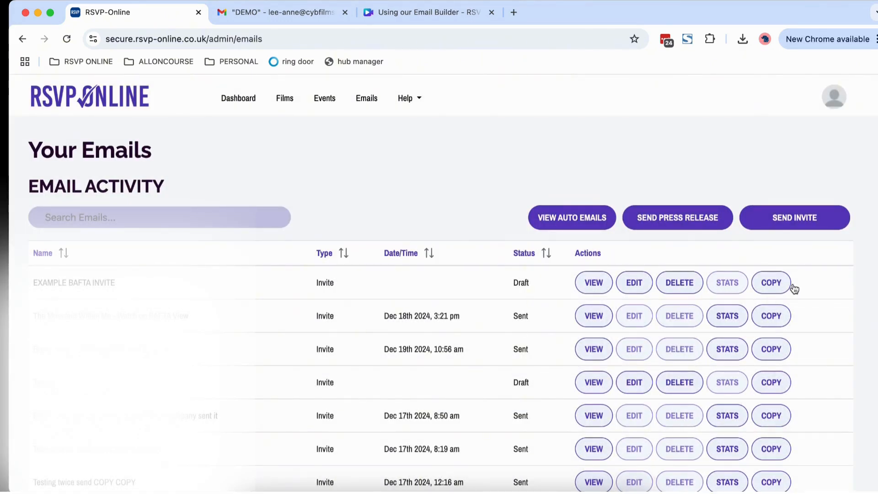
pyautogui.click(768, 284)
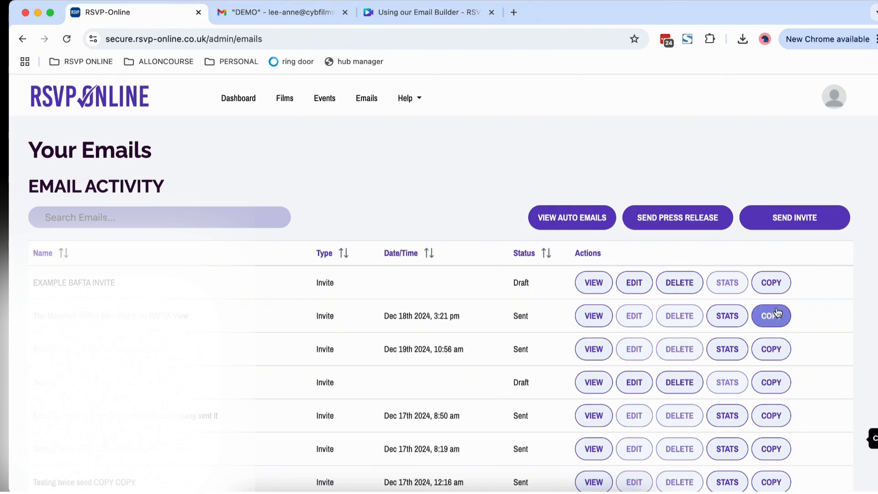
pyautogui.click(644, 285)
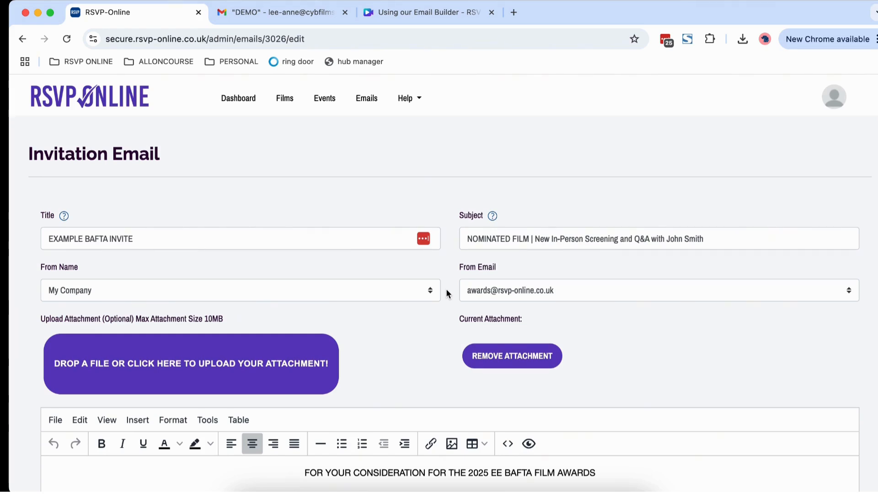
pyautogui.scroll(-3, 434, 314)
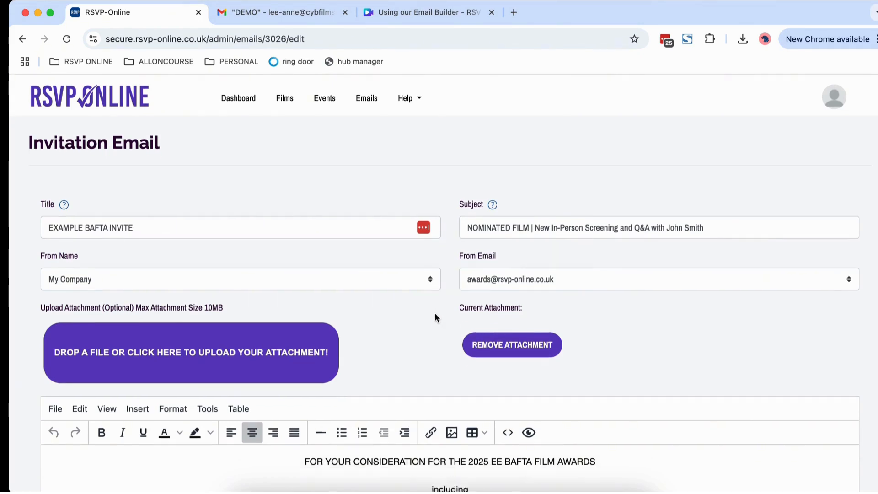
pyautogui.scroll(-3, 715, 396)
pyautogui.scroll(2, 715, 396)
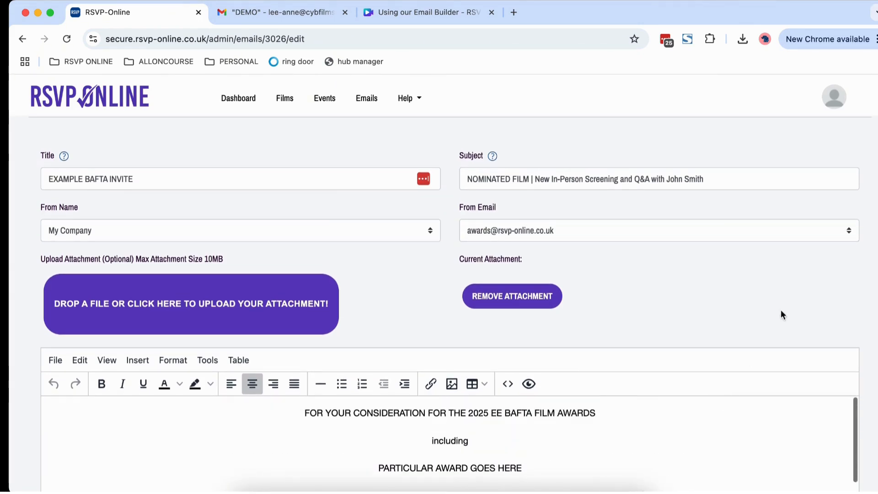
pyautogui.scroll(-5, 780, 309)
pyautogui.scroll(-1, 872, 307)
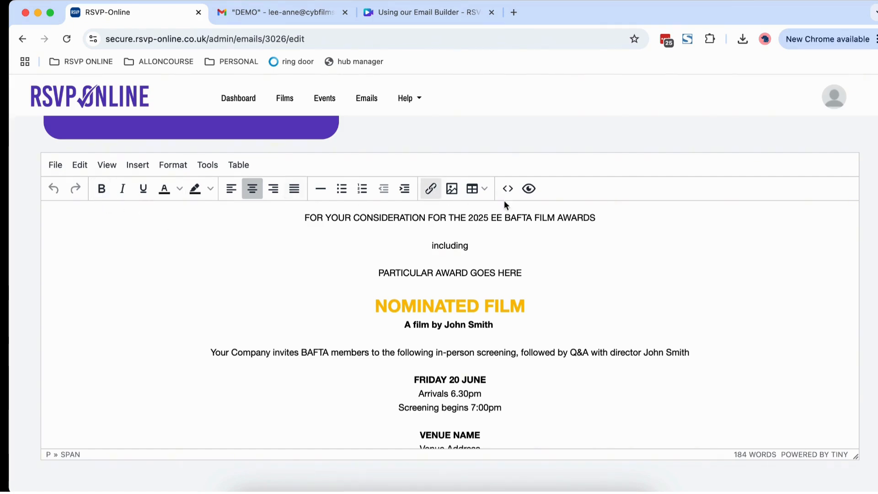
pyautogui.click(327, 225)
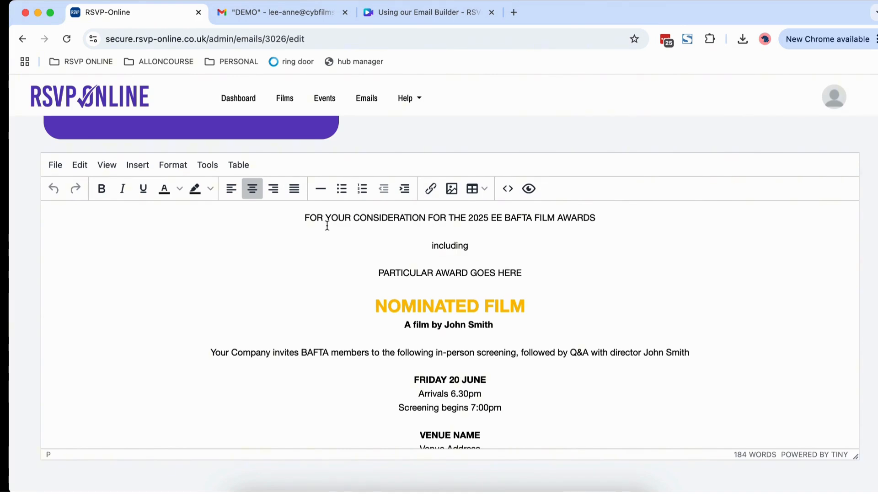
pyautogui.click(167, 172)
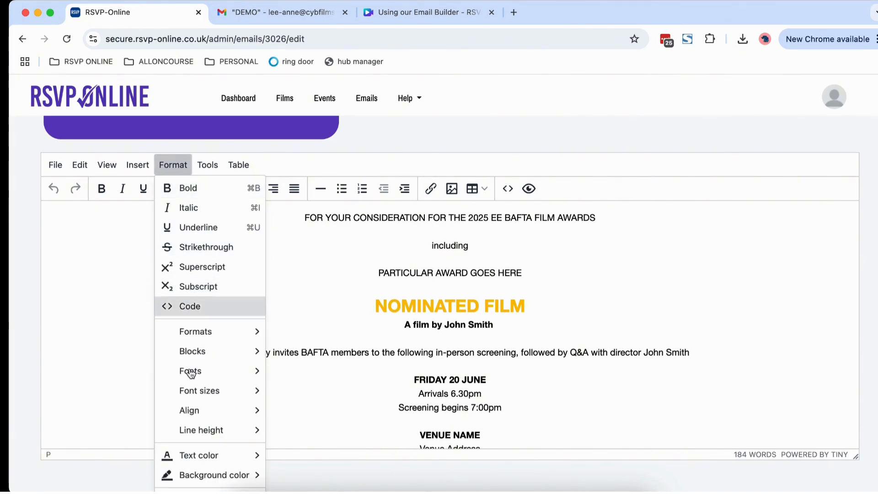
pyautogui.moveTo(191, 372)
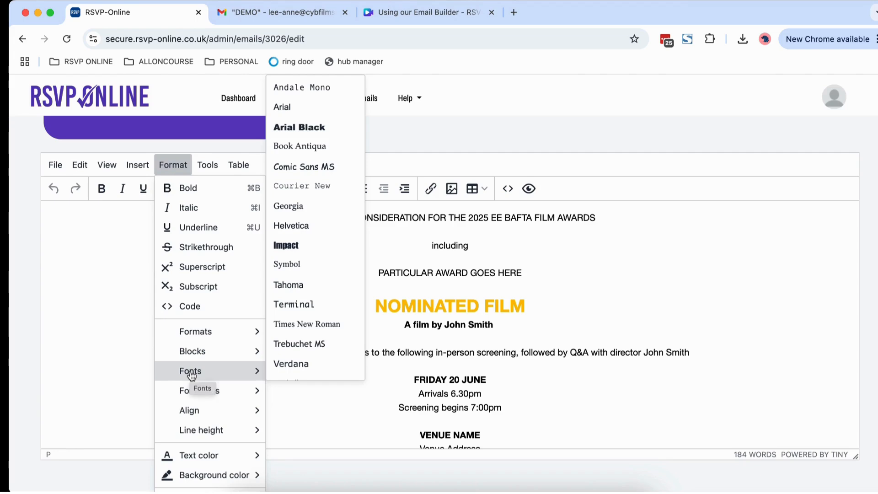
pyautogui.press('Escape')
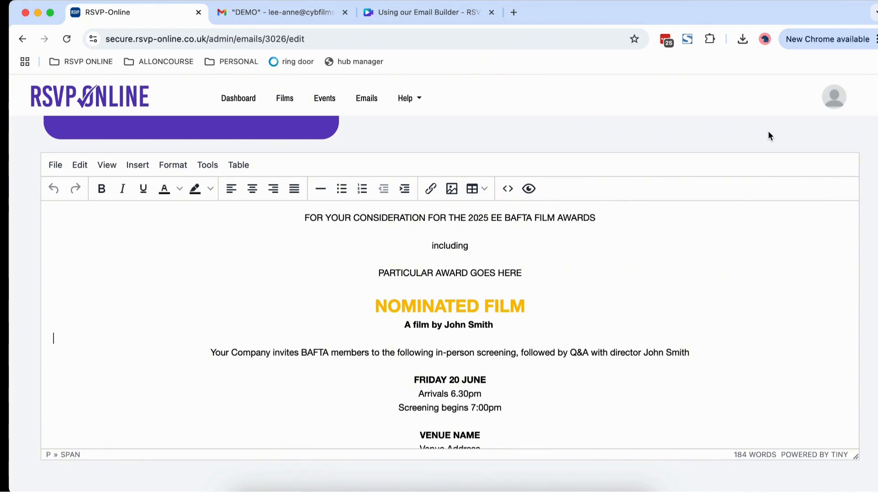
# Replace FRIDAY with Tuesday in the invite's date line
pyautogui.scroll(-5, 656, 265)
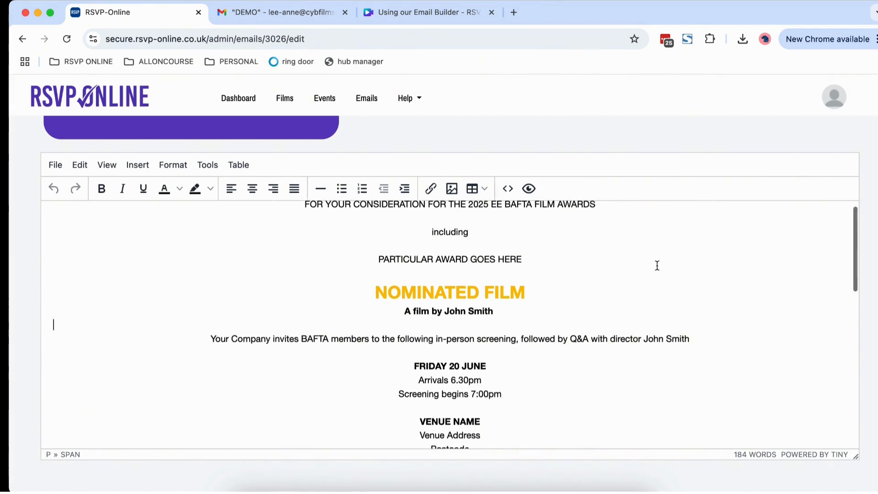
pyautogui.scroll(-10, 657, 265)
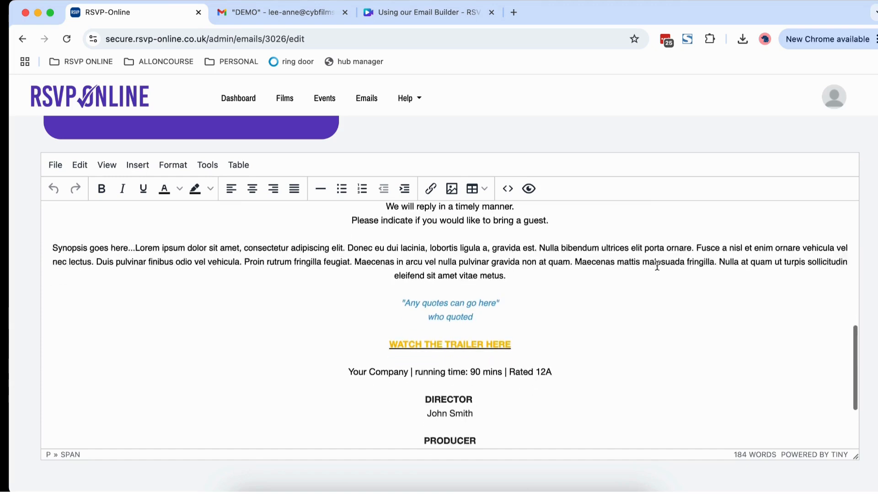
pyautogui.scroll(15, 657, 265)
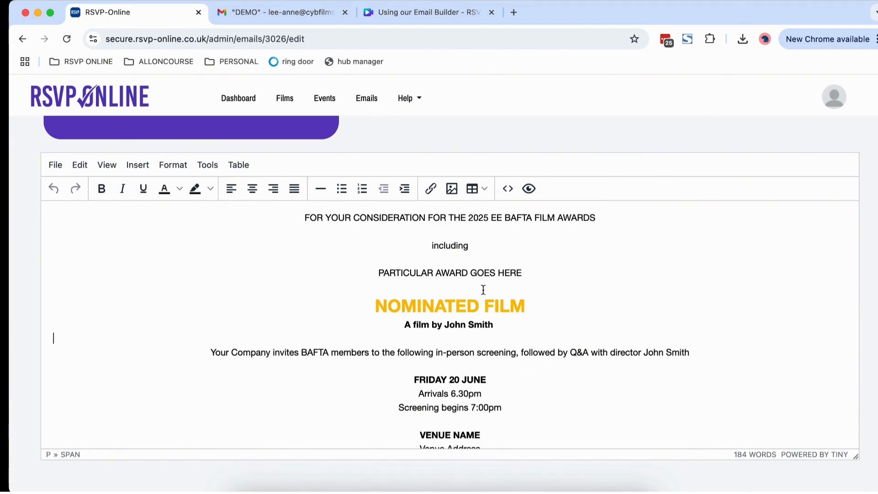
pyautogui.click(399, 304)
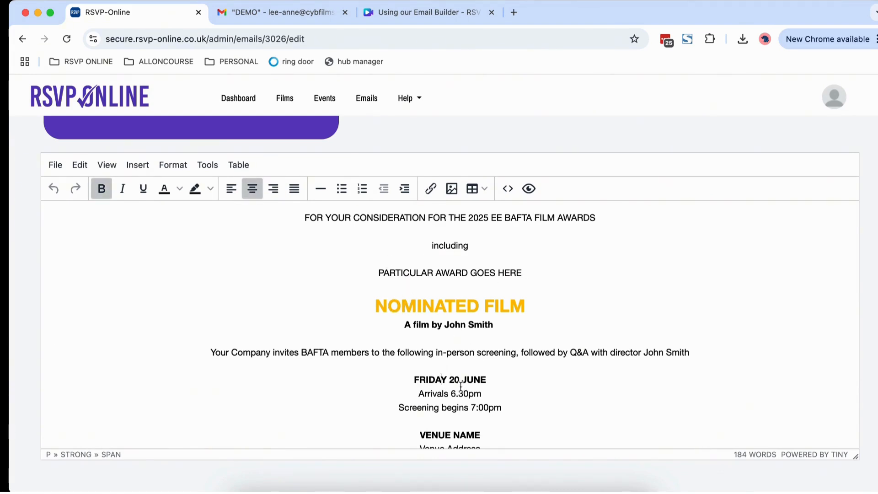
pyautogui.moveTo(446, 378); pyautogui.dragTo(413, 378)
pyautogui.write('Tuesday')
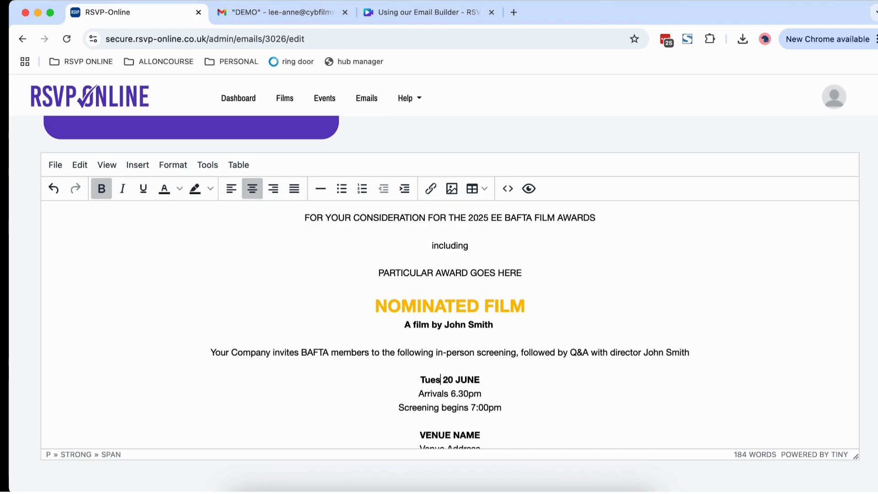
pyautogui.scroll(-5, 498, 402)
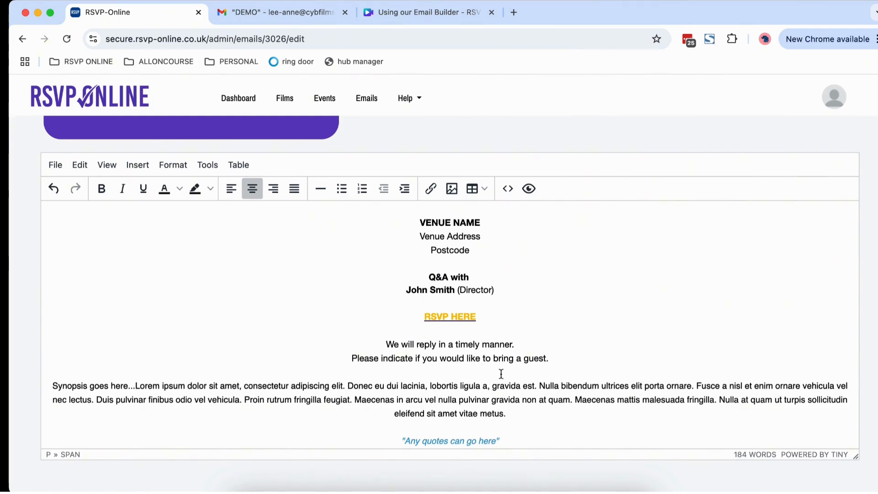
# Inspect the RSVP HERE link's address, confirming it targets the NOMFILMQ guest-request page
pyautogui.moveTo(486, 316); pyautogui.dragTo(412, 316)
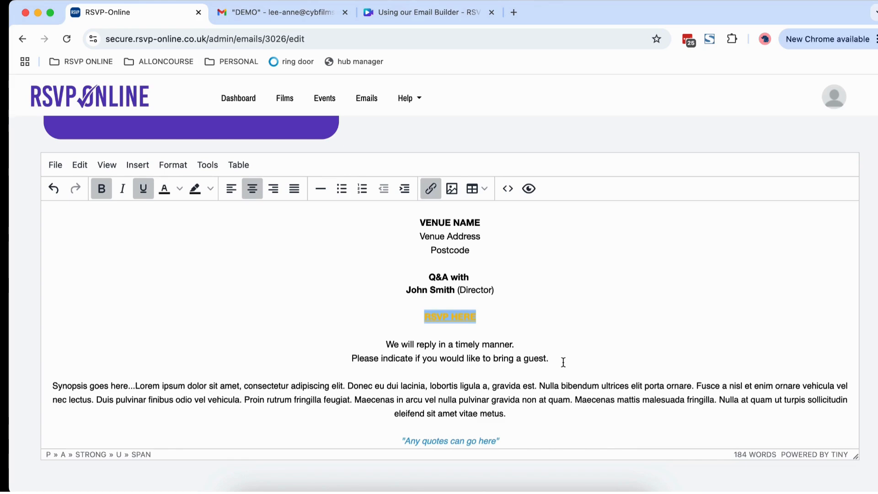
pyautogui.click(510, 323)
pyautogui.moveTo(476, 315); pyautogui.dragTo(421, 316)
pyautogui.click(432, 189)
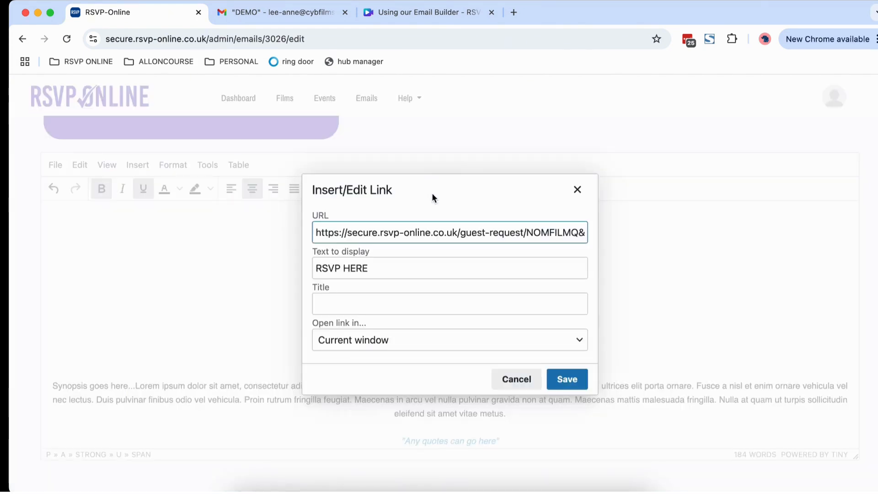
pyautogui.doubleClick(406, 235)
pyautogui.click(405, 235)
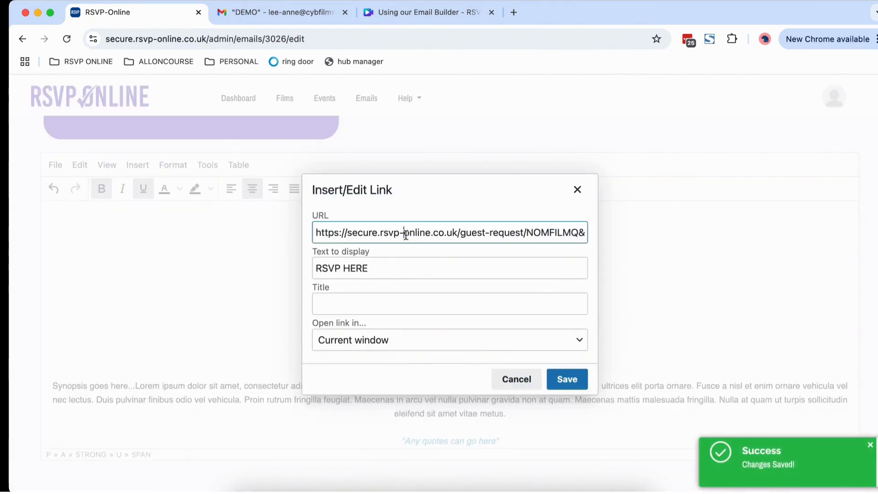
pyautogui.tripleClick(405, 235)
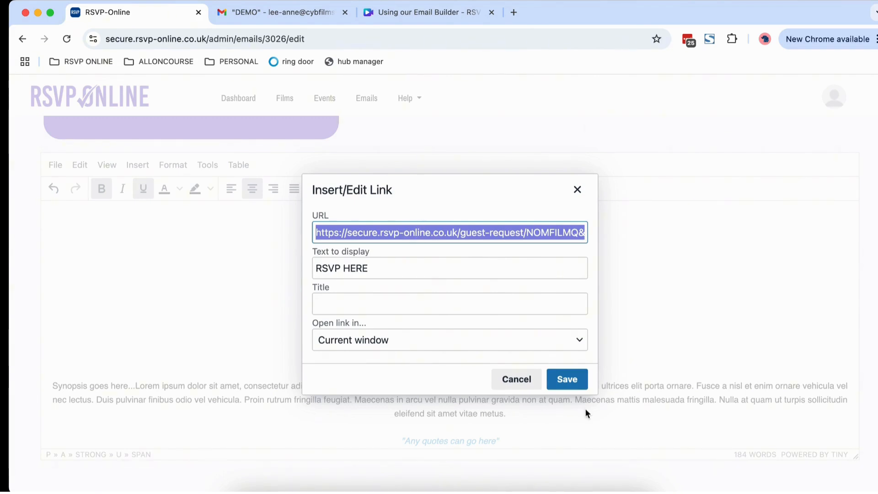
pyautogui.click(578, 380)
pyautogui.click(460, 327)
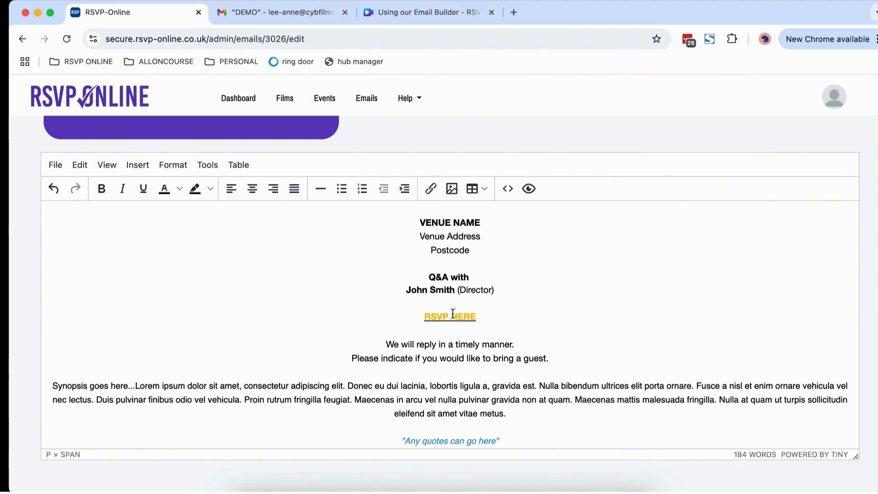
# Select and check the WATCH THE TRAILER HERE link below the RSVP link
pyautogui.scroll(-5, 514, 301)
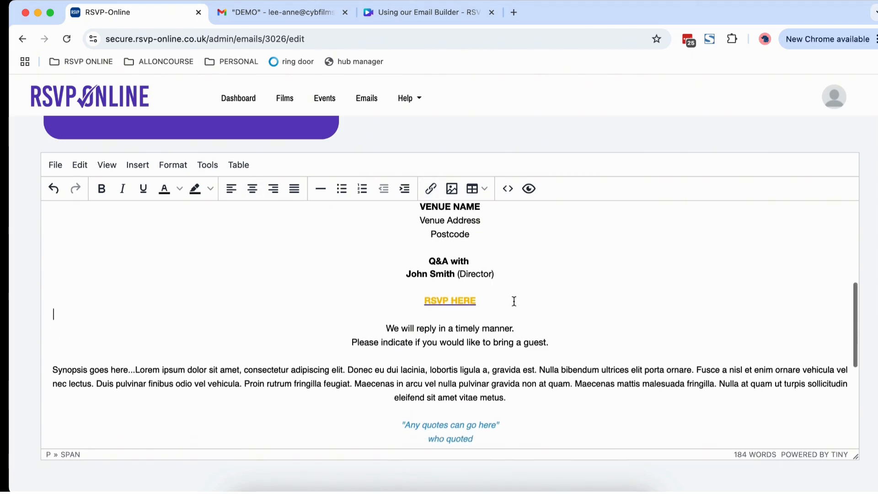
pyautogui.scroll(-4, 514, 301)
pyautogui.moveTo(408, 293); pyautogui.dragTo(484, 292)
pyautogui.click(514, 299)
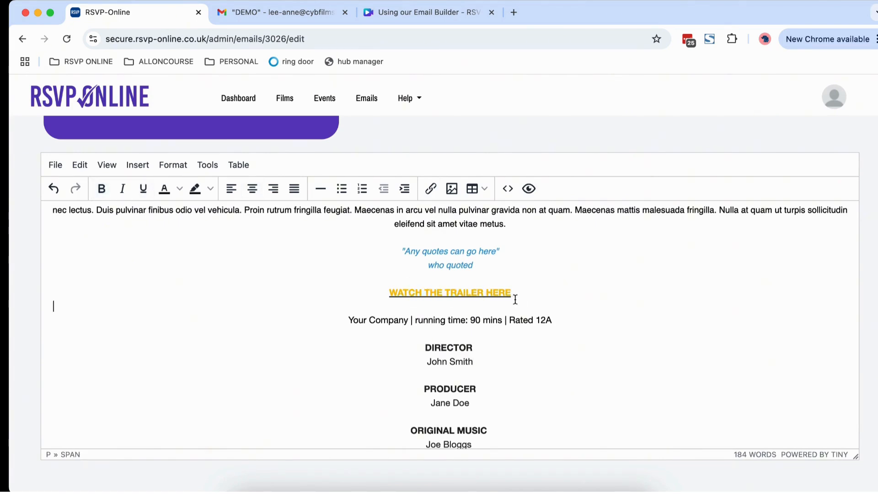
pyautogui.scroll(1, 515, 299)
pyautogui.moveTo(521, 323); pyautogui.dragTo(384, 323)
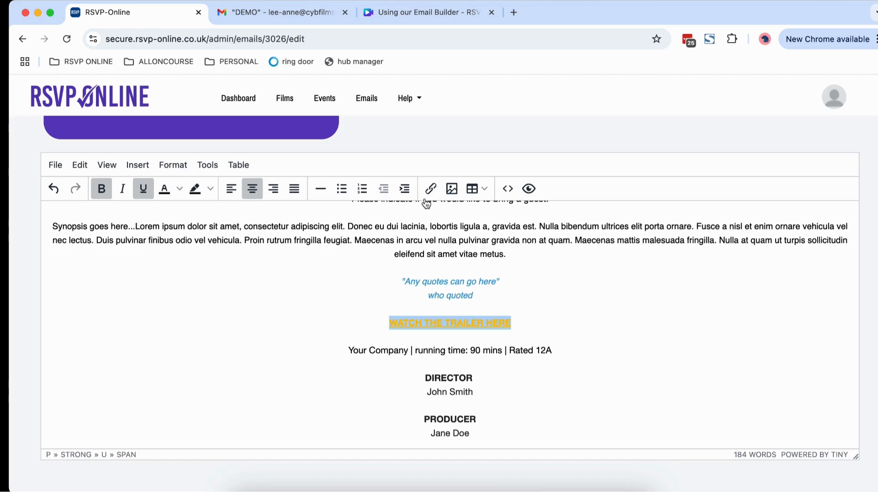
pyautogui.click(605, 312)
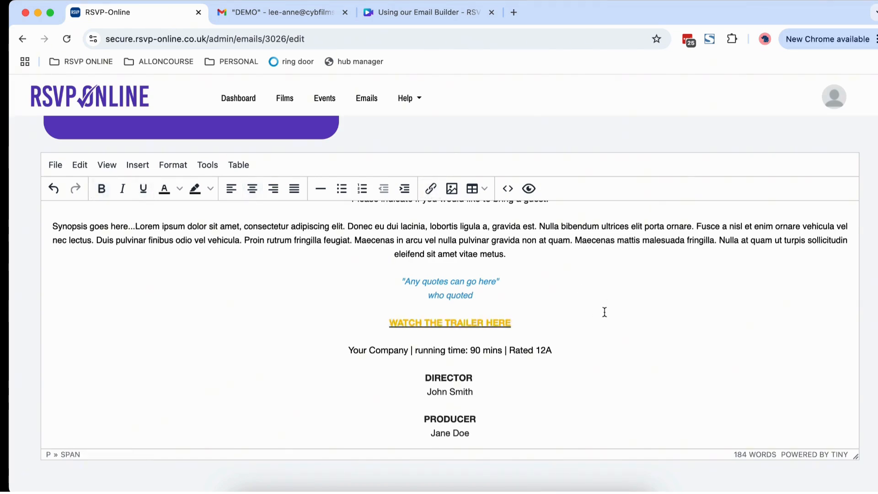
pyautogui.scroll(-3, 863, 215)
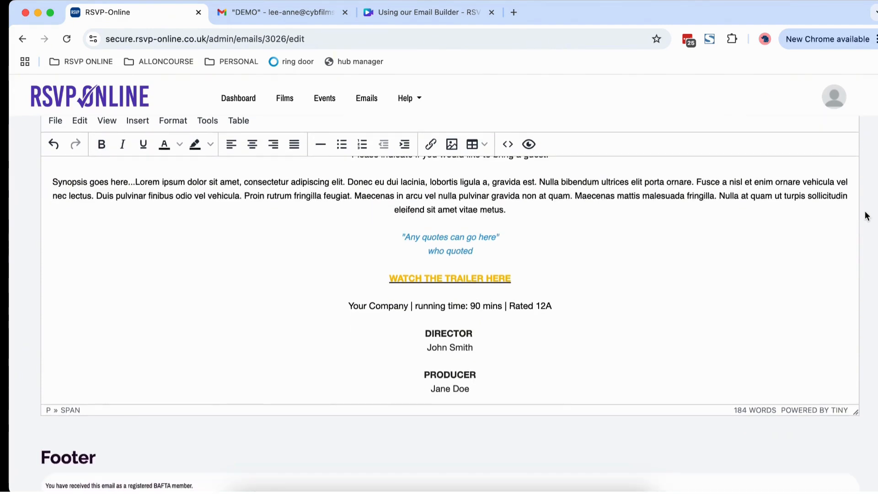
pyautogui.scroll(-2, 864, 215)
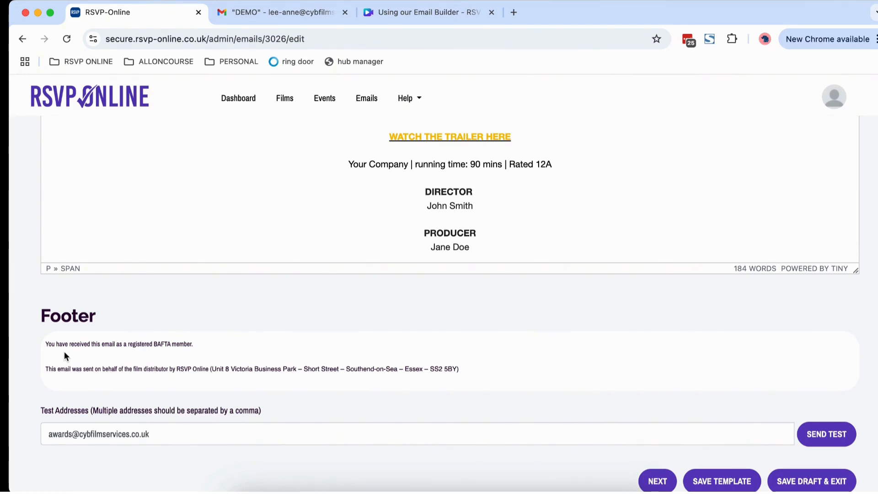
# Check the BAFTA members footer and Test Addresses field, then view the TEST invite in Gmail
pyautogui.moveTo(47, 343); pyautogui.dragTo(104, 343)
pyautogui.click(154, 315)
pyautogui.scroll(-1, 319, 435)
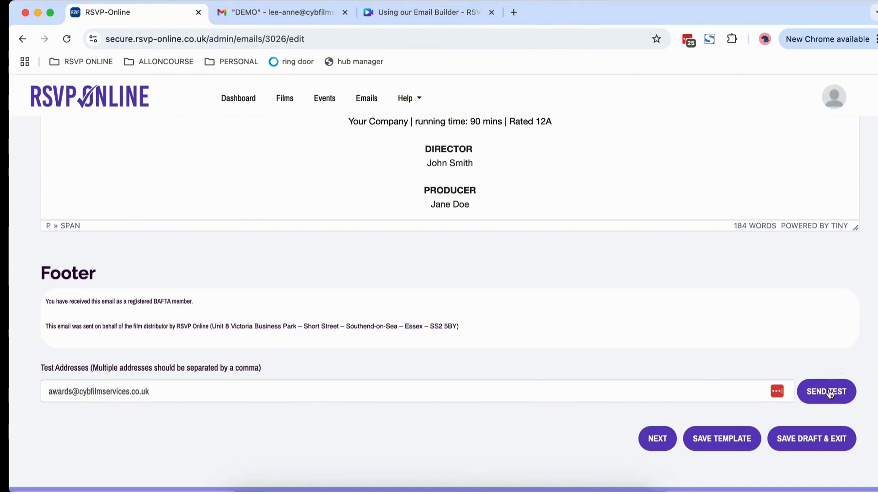
pyautogui.click(255, 13)
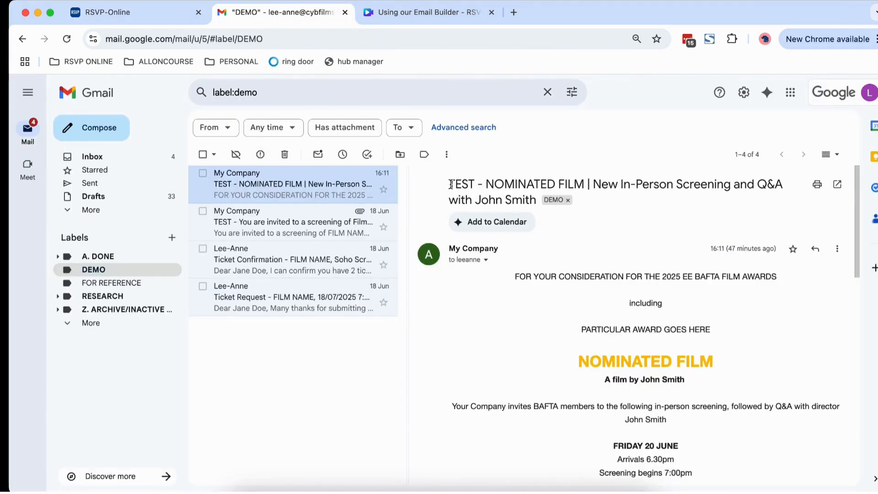
pyautogui.moveTo(449, 187); pyautogui.dragTo(478, 184)
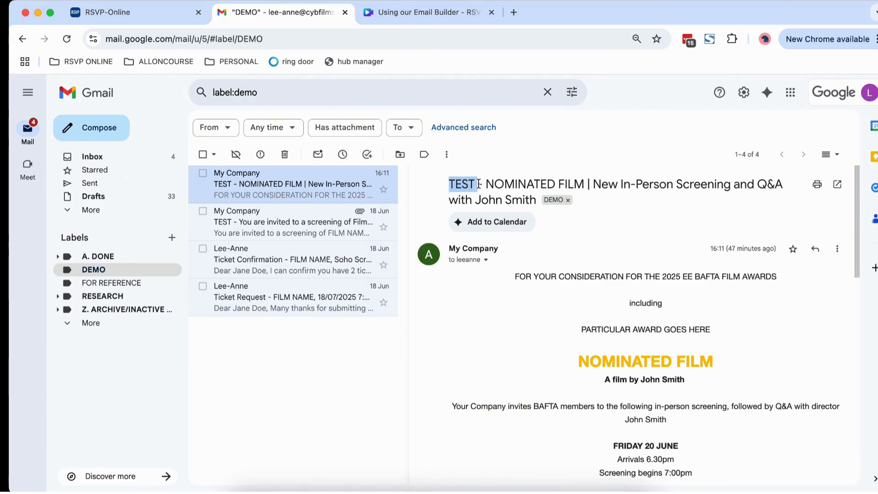
pyautogui.click(501, 309)
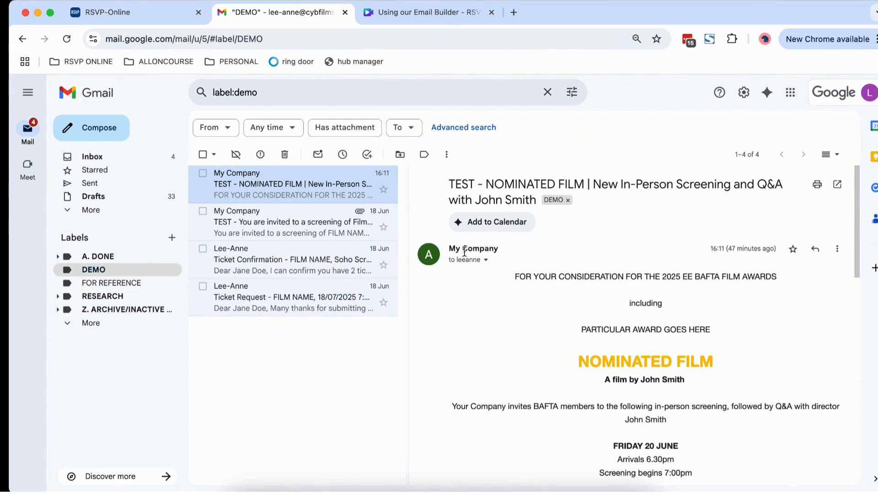
pyautogui.moveTo(450, 250)
pyautogui.moveTo(448, 249); pyautogui.dragTo(480, 250)
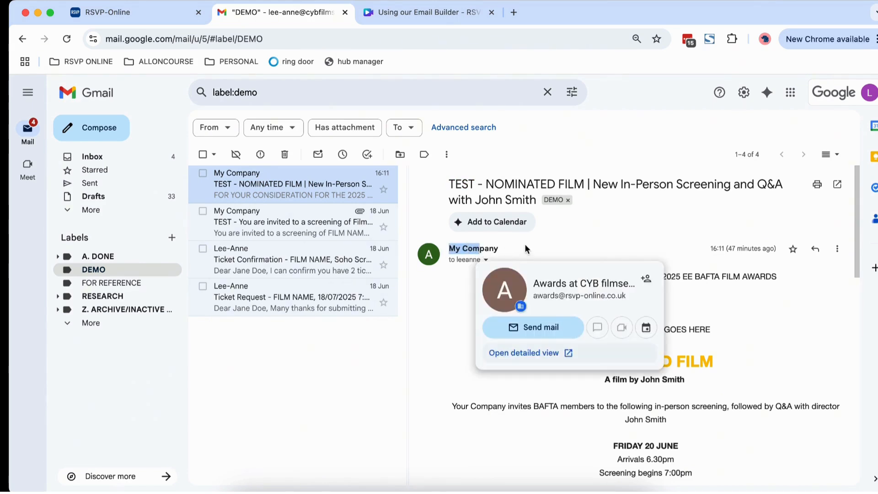
pyautogui.click(525, 248)
pyautogui.click(485, 259)
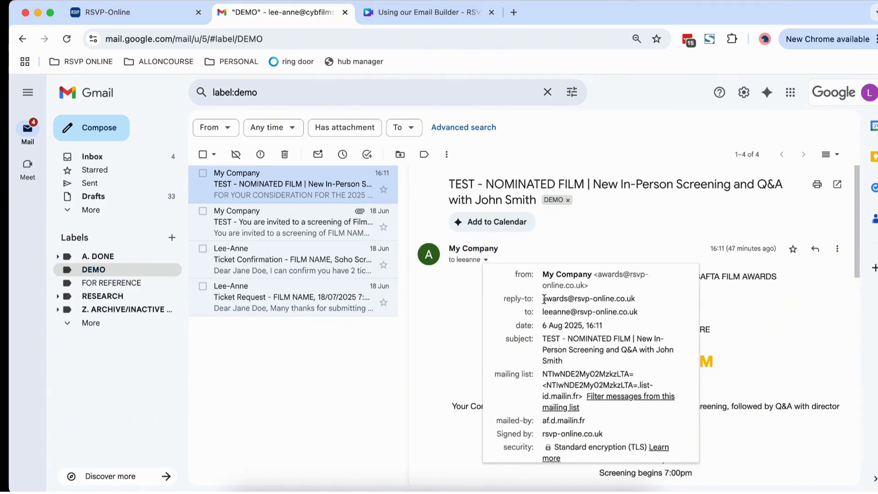
pyautogui.moveTo(544, 299); pyautogui.dragTo(638, 299)
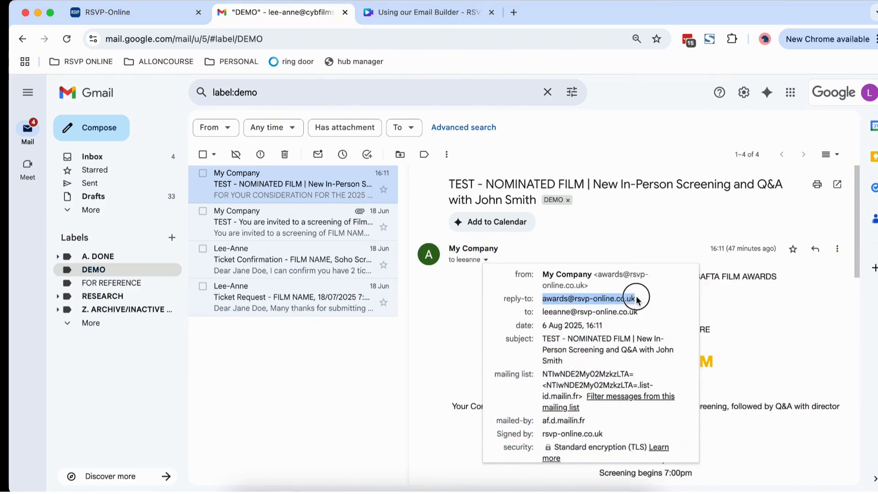
pyautogui.click(755, 309)
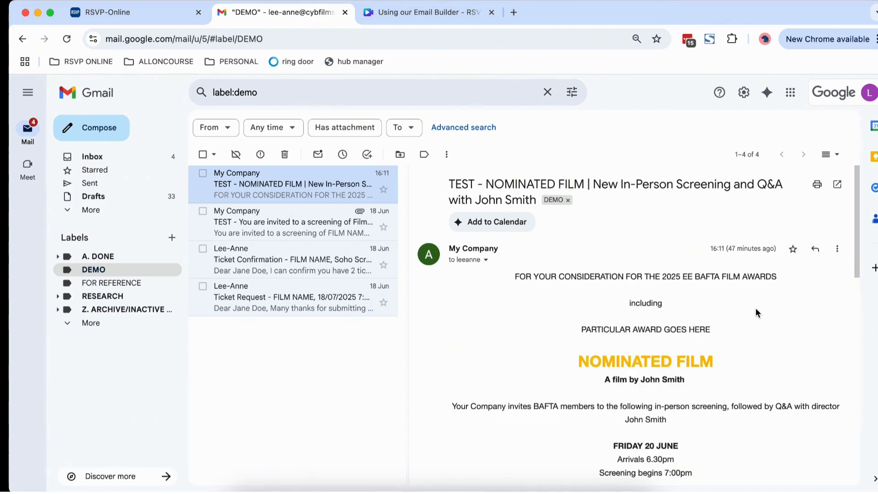
pyautogui.scroll(-1, 755, 310)
pyautogui.scroll(-5, 755, 308)
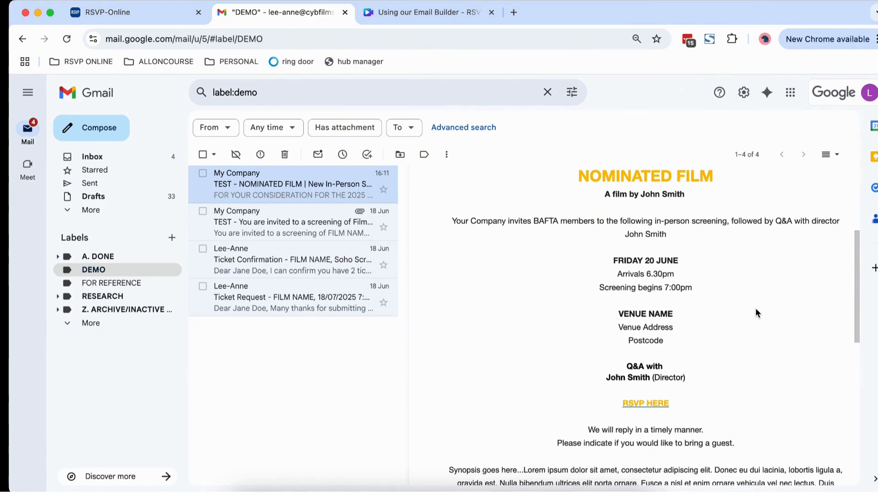
# Follow RSVP HERE from the Gmail test email and scroll the NOMINATED FILM guest request form
pyautogui.click(656, 403)
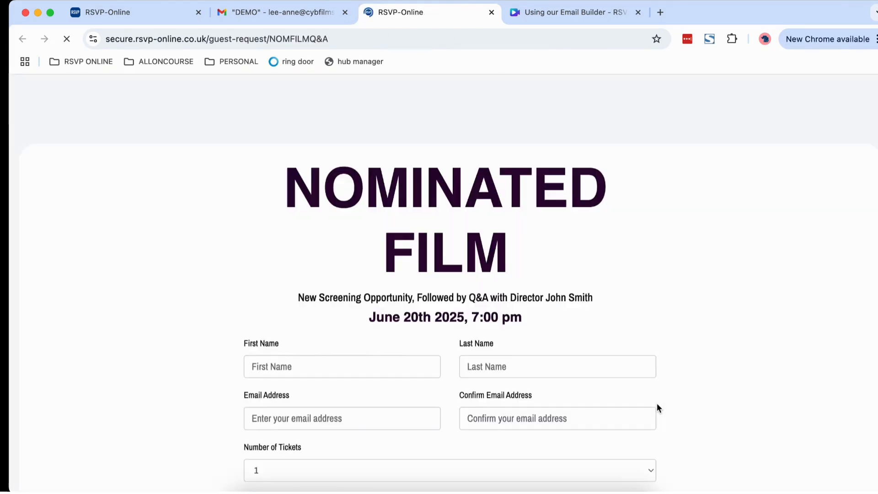
pyautogui.scroll(-3, 692, 347)
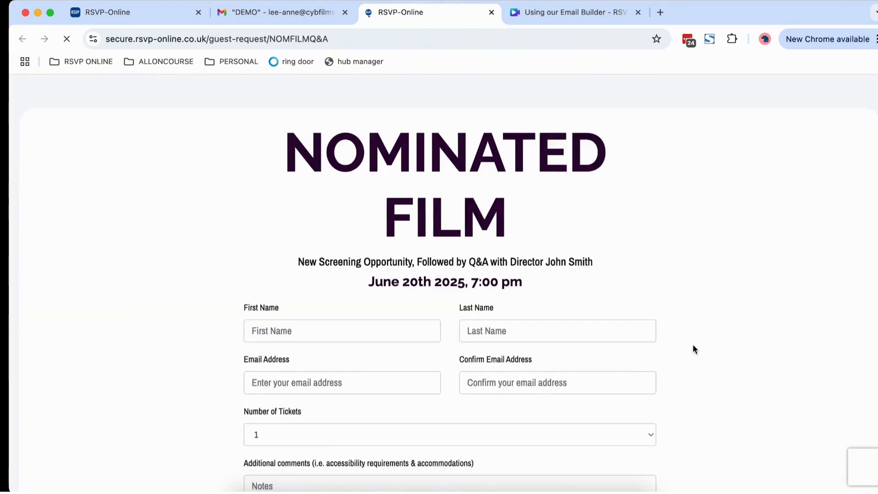
pyautogui.scroll(-5, 693, 349)
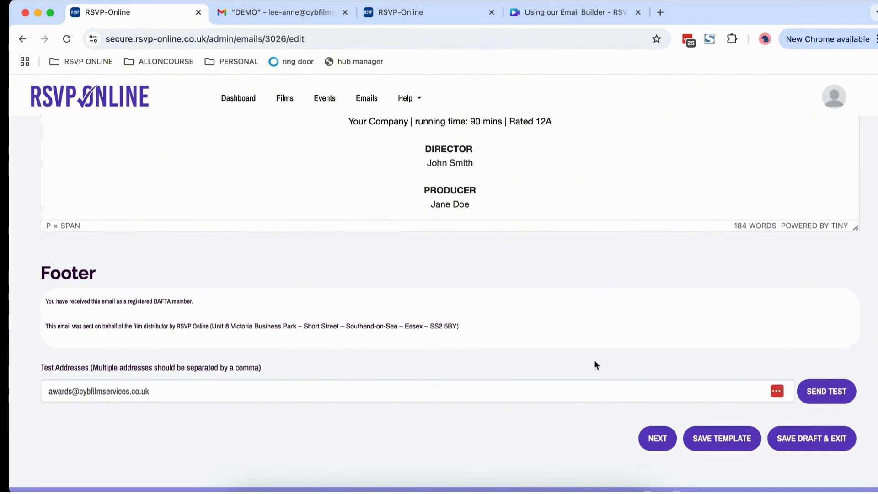
# Tick UK IN PERSON SCREENINGS under RSVP Online Awards > BAFTA Mailing Lists as recipients
pyautogui.click(656, 438)
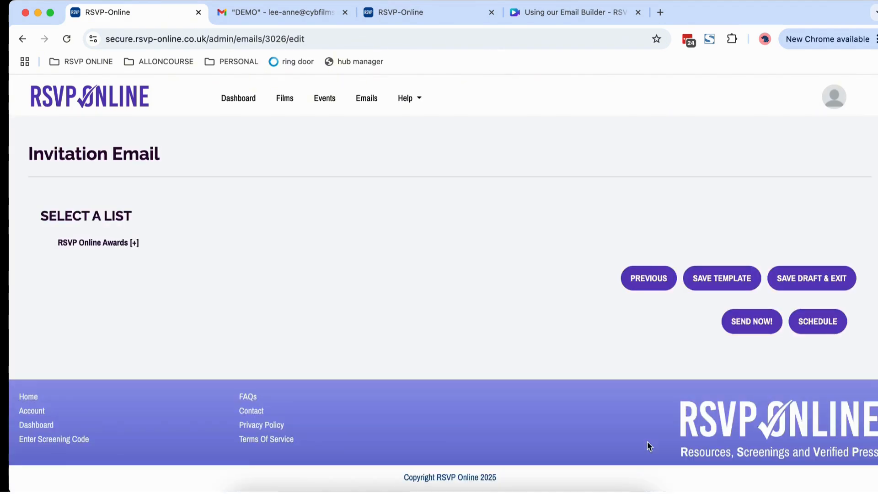
pyautogui.click(133, 243)
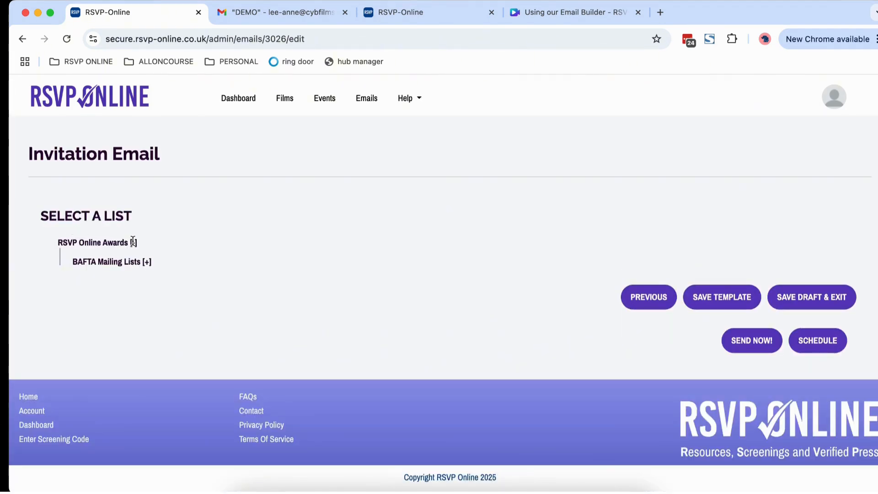
pyautogui.click(133, 241)
pyautogui.click(133, 242)
pyautogui.click(146, 261)
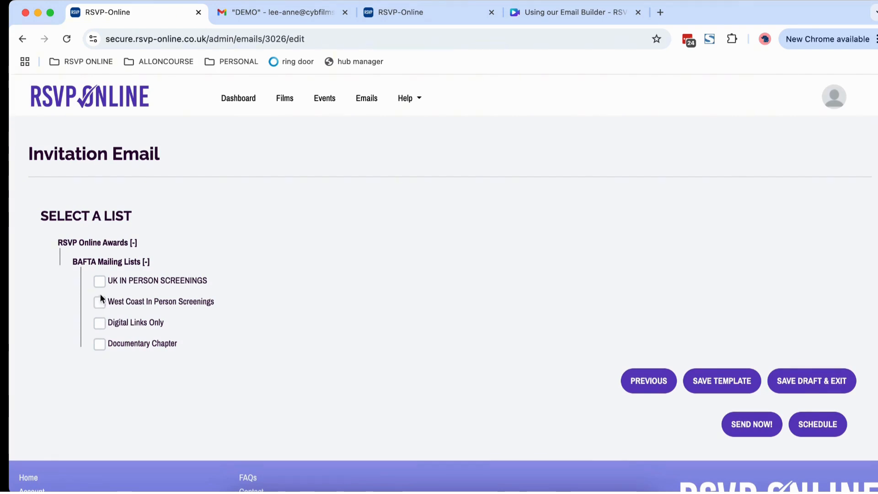
pyautogui.click(99, 281)
# List all emails and locate EXAMPLE BAFTA INVITE as an unsent Draft in Email Activity
pyautogui.click(370, 102)
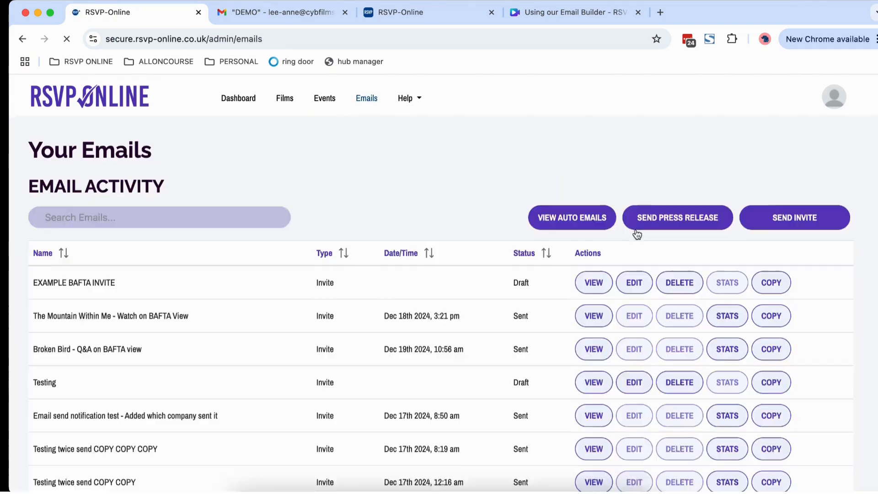
pyautogui.scroll(-5, 635, 233)
pyautogui.scroll(1, 514, 212)
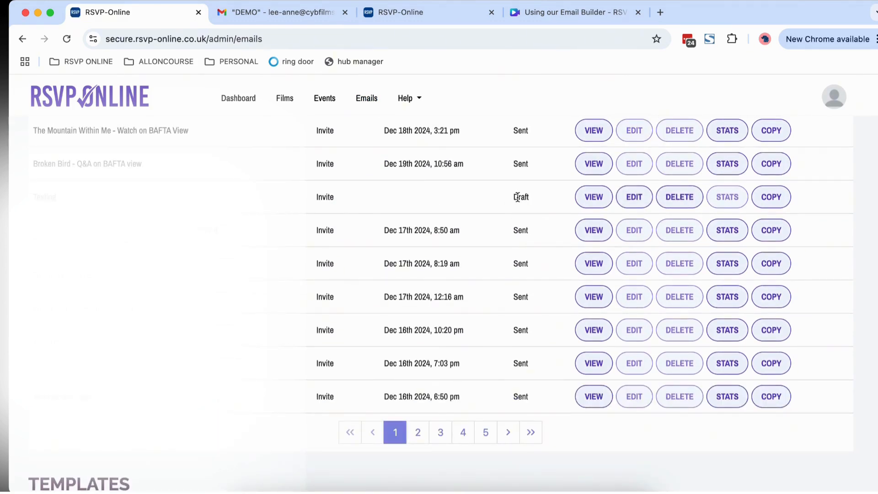
pyautogui.scroll(1, 515, 206)
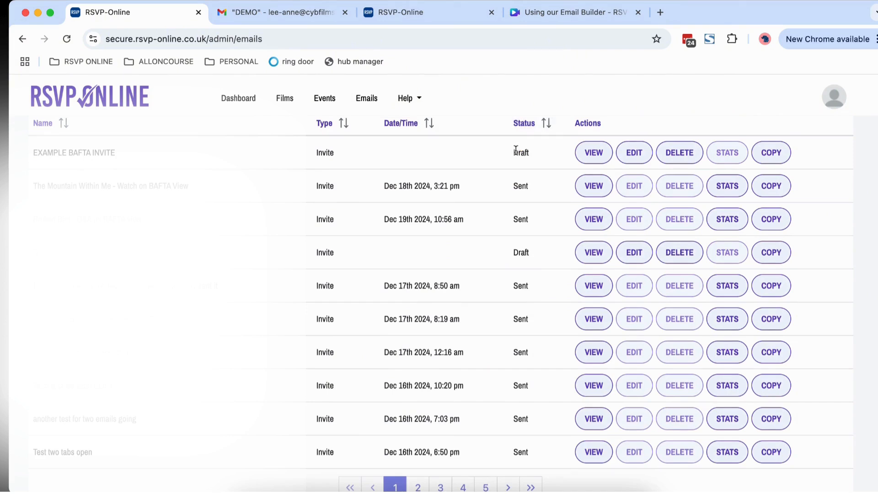